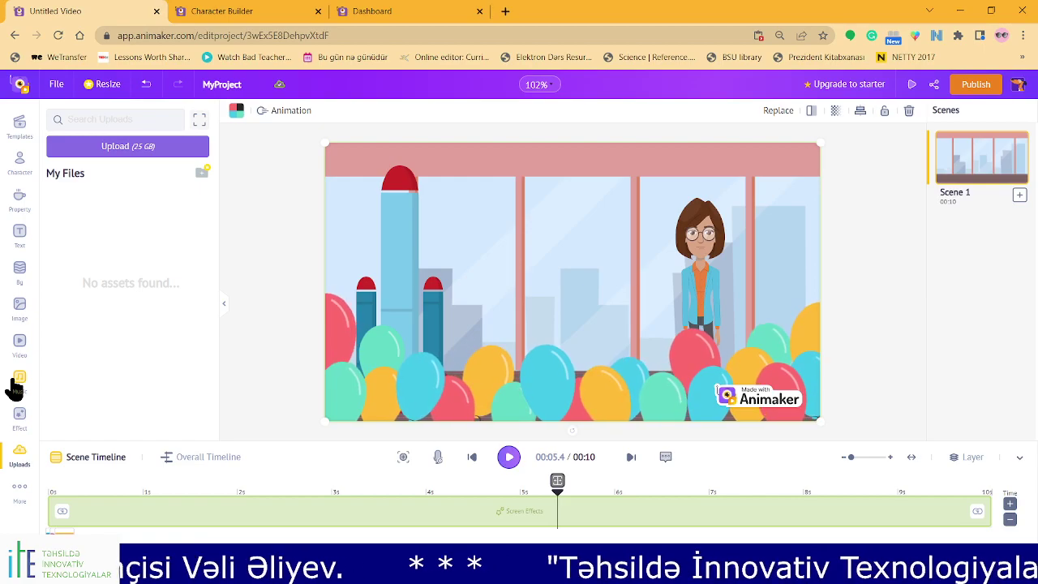
Browse the effects and app integrations, and remove the balloon screen effect from Scene 1.
left_click(21, 422)
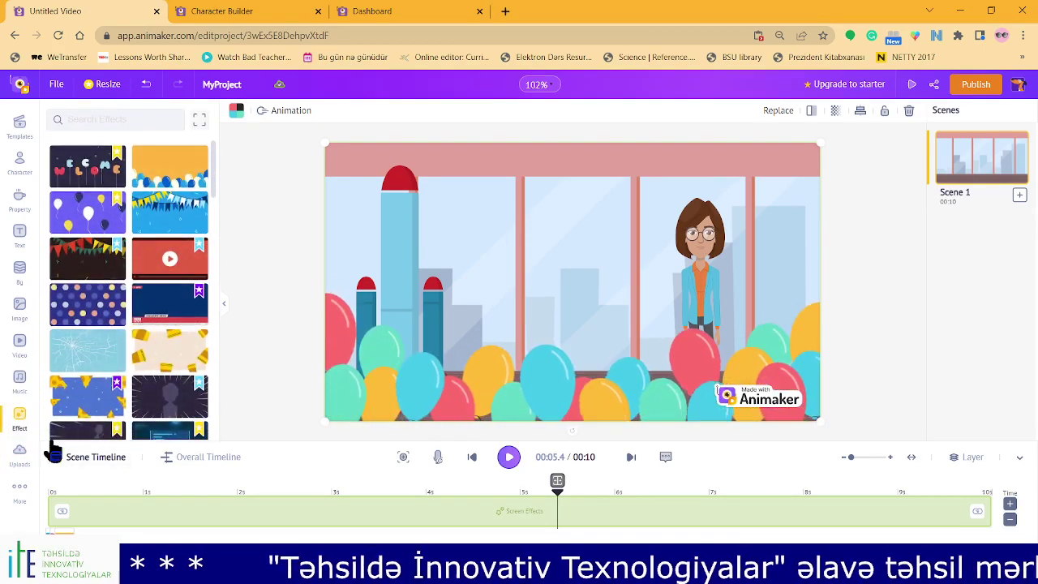
left_click(21, 493)
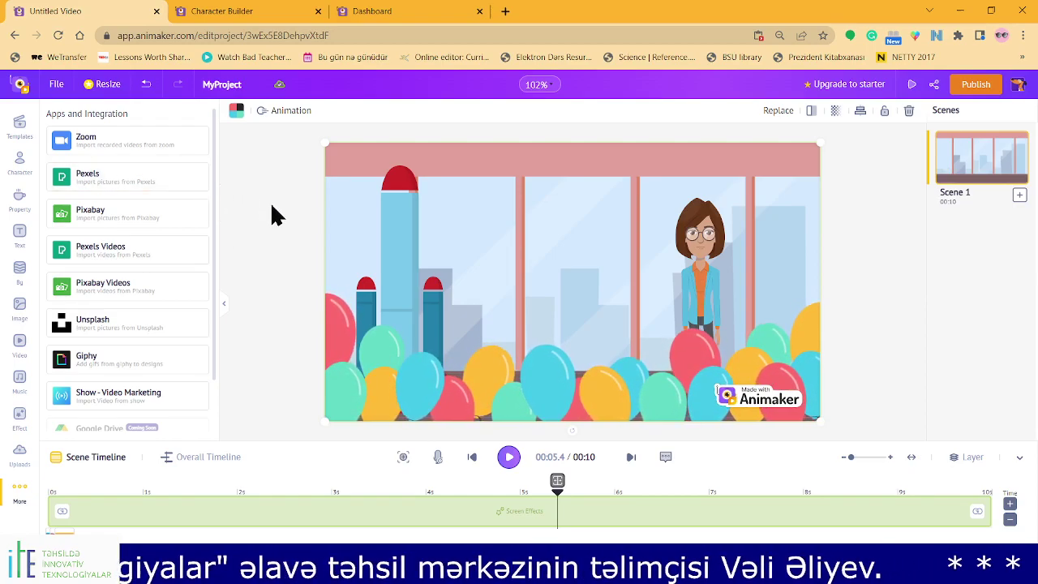
key("Delete")
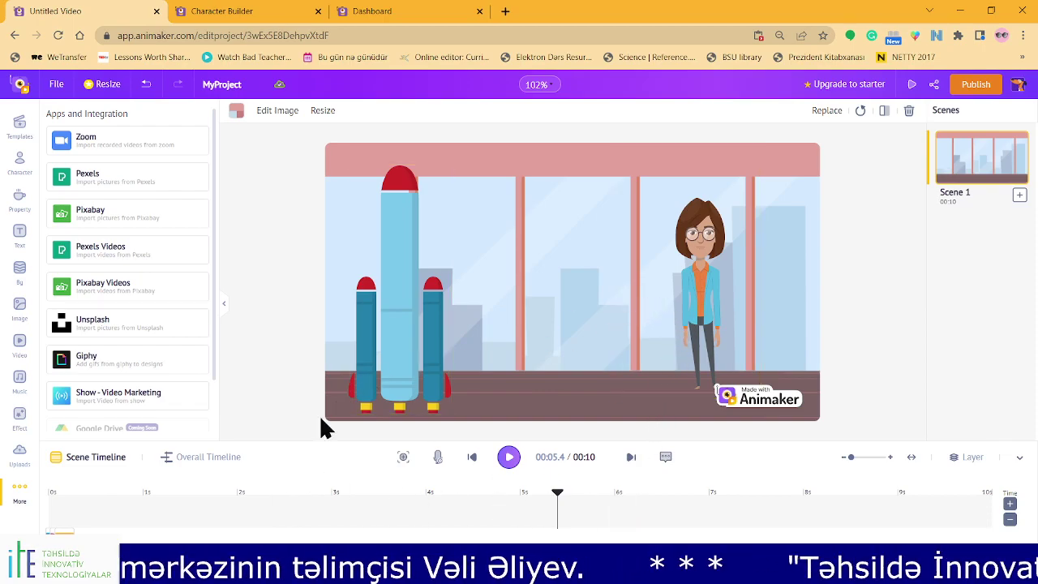
Show the overall timeline and add a second scene with the green chalkboard background from the Office category.
left_click(218, 464)
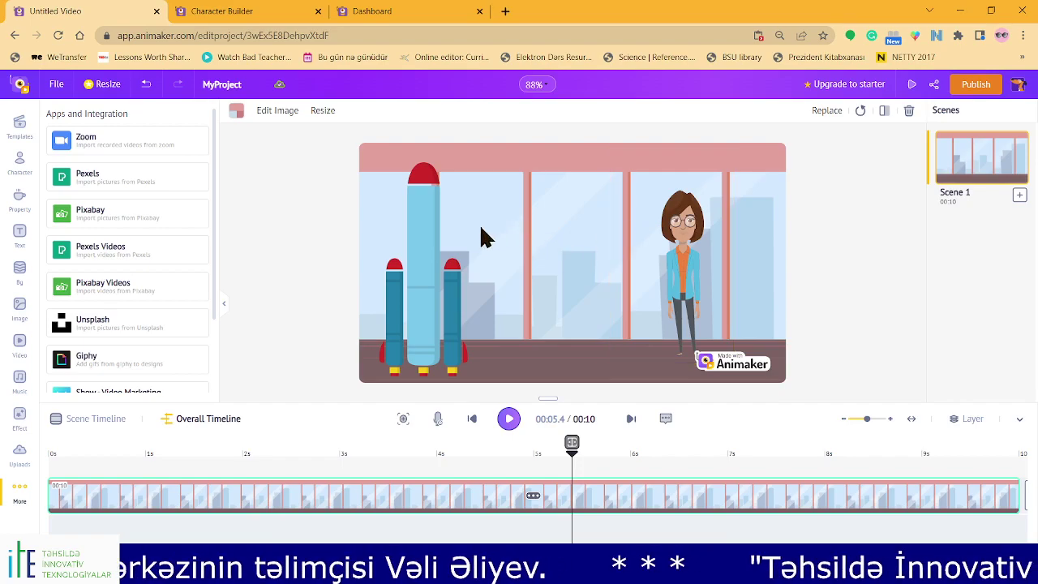
left_click(1019, 196)
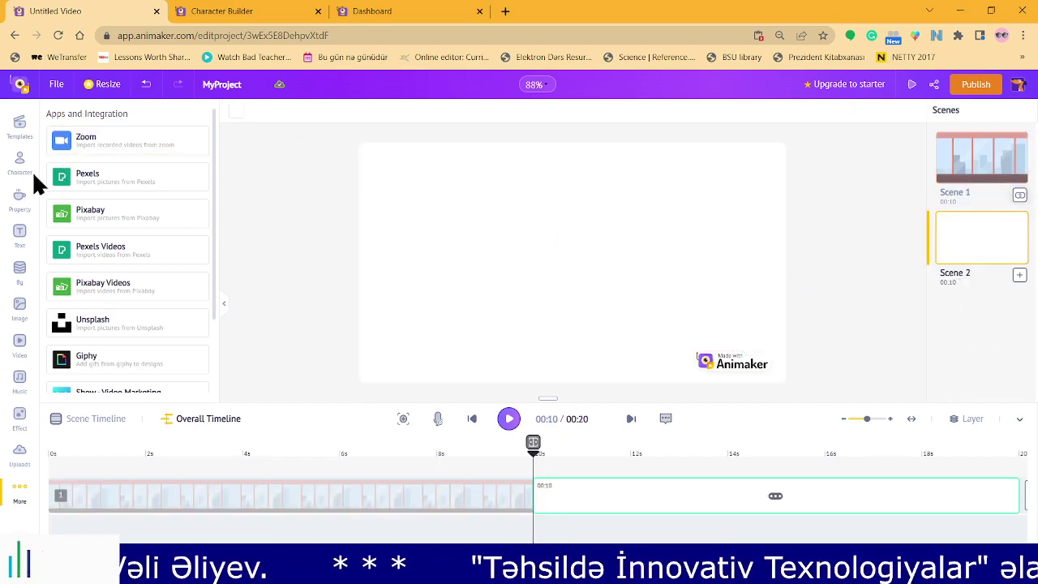
left_click(20, 270)
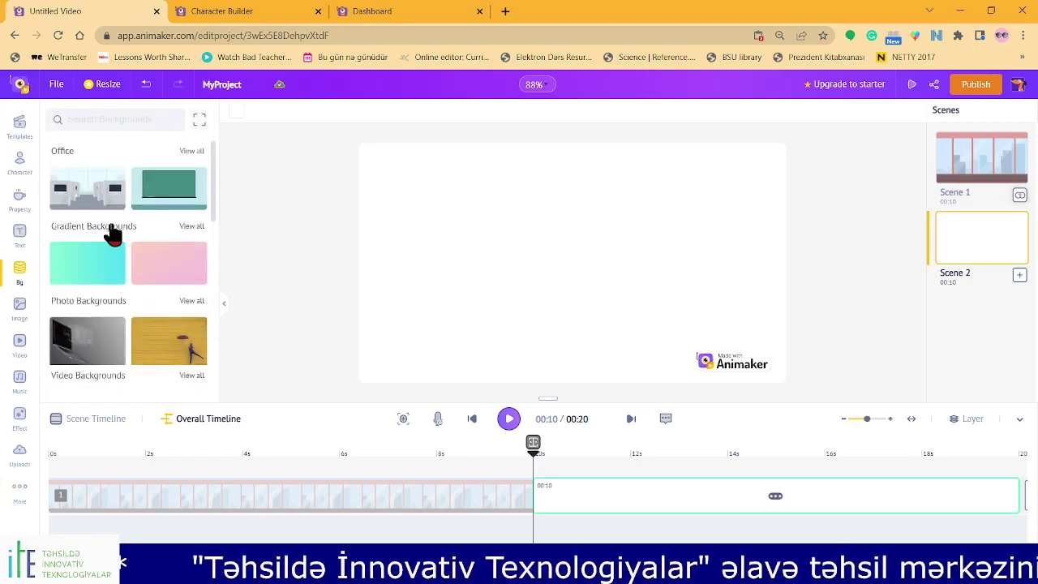
left_click(171, 201)
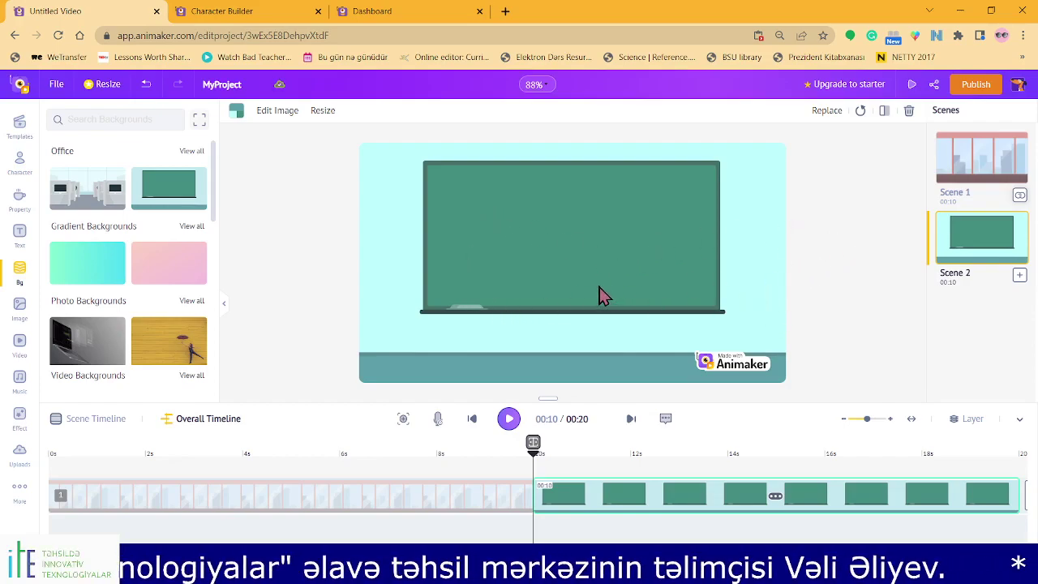
Apply the Camera Right transition between Scene 1 and Scene 2 and preview the video.
left_click(1022, 200)
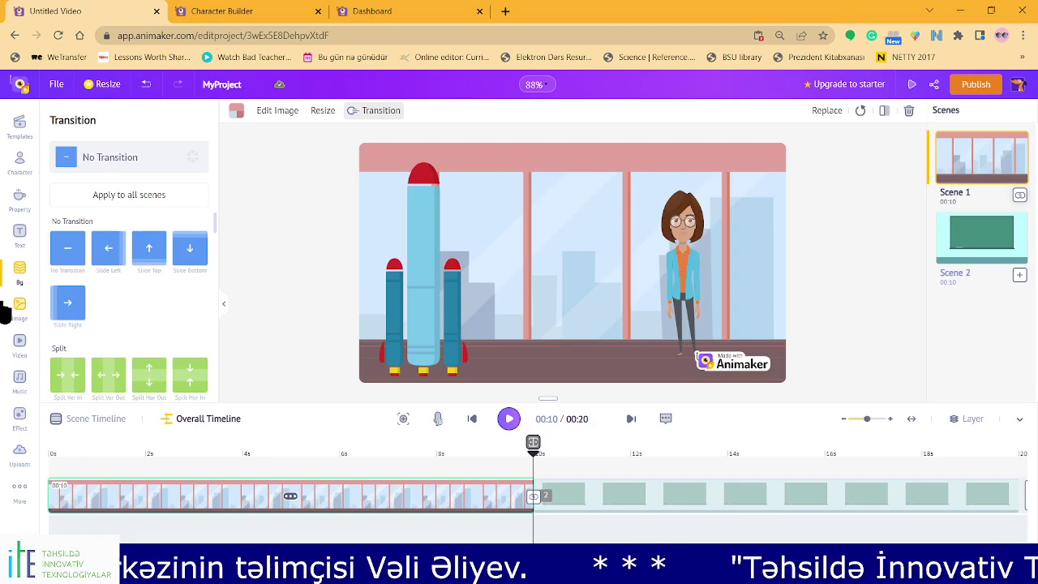
scroll(153, 271, "down", 8)
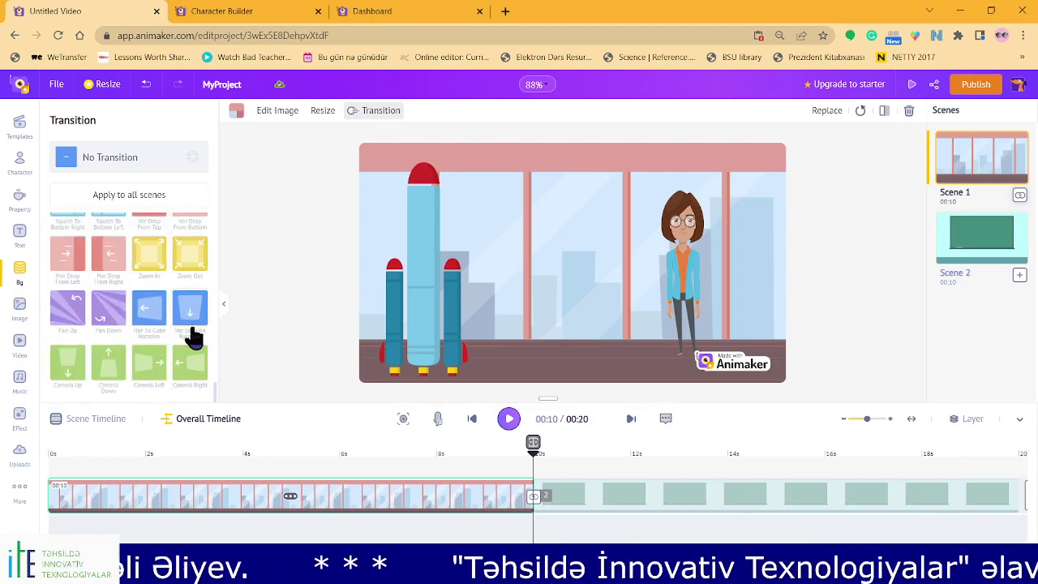
left_click(111, 367)
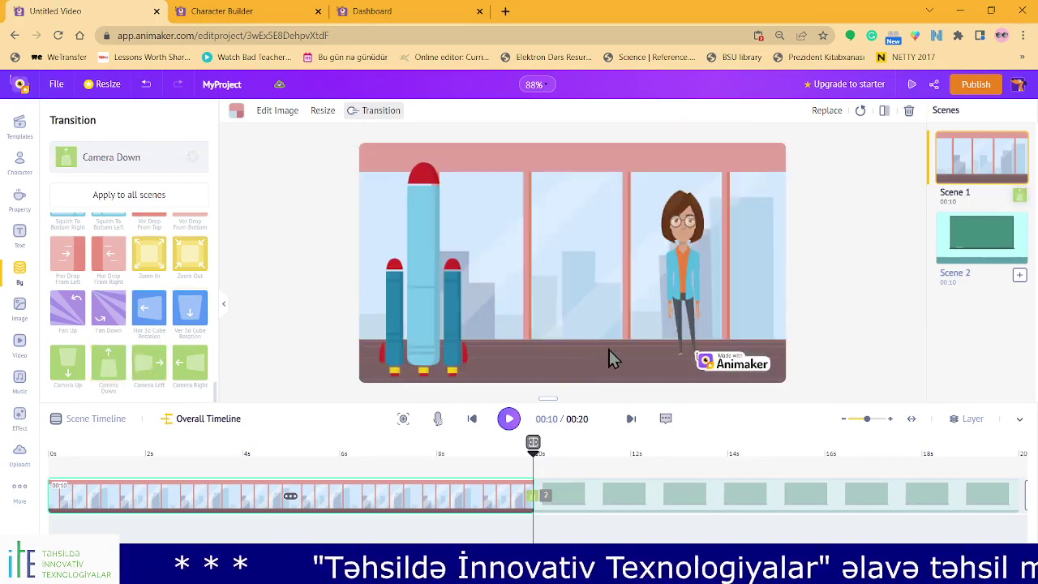
left_click(166, 375)
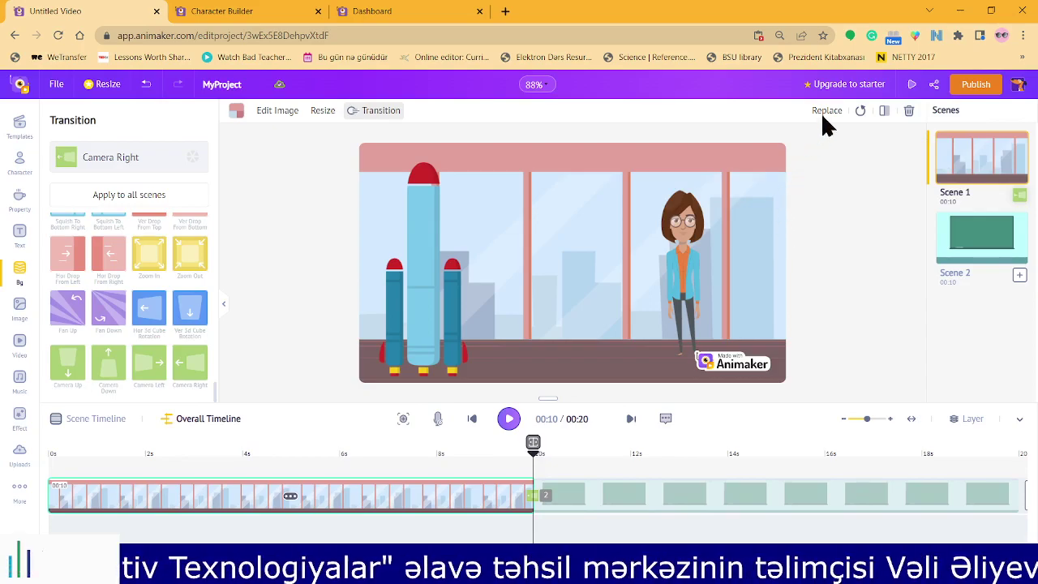
left_click(911, 86)
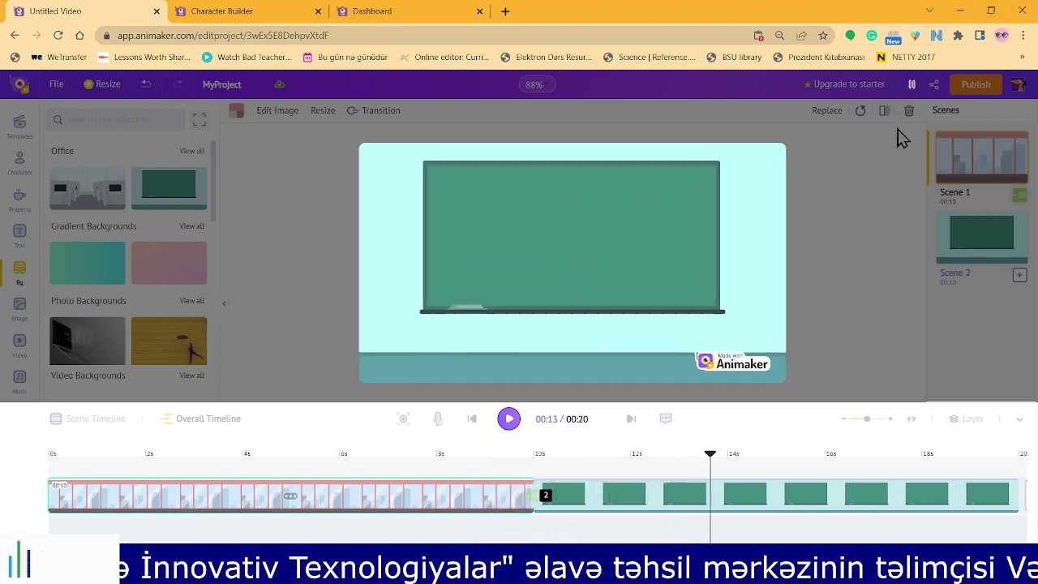
left_click(911, 87)
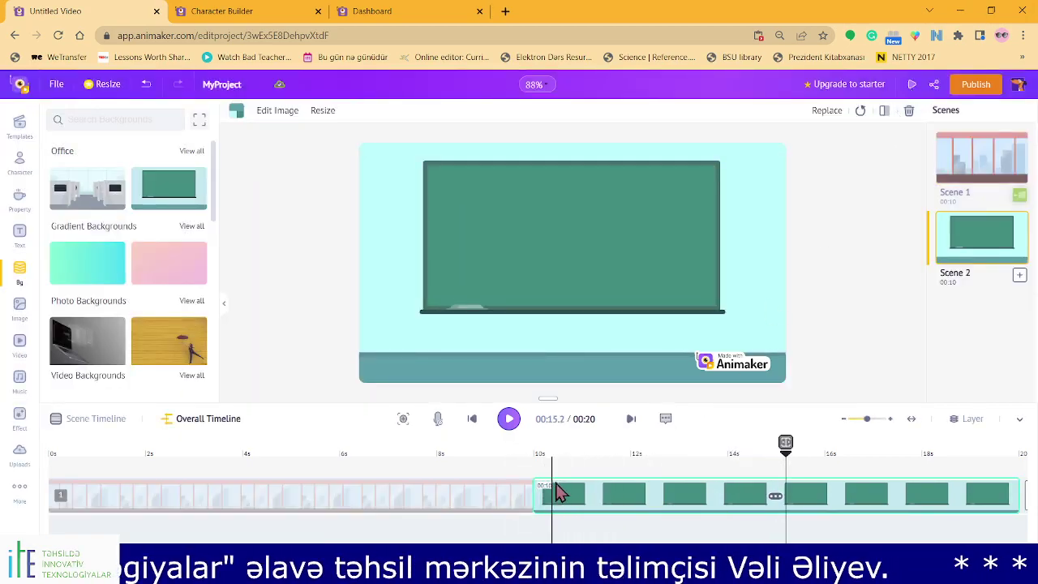
Shorten Scene 2 to about 4.9 seconds and Scene 1 to about 4.7 seconds on the overall timeline.
left_click_drag(536, 497, 739, 495)
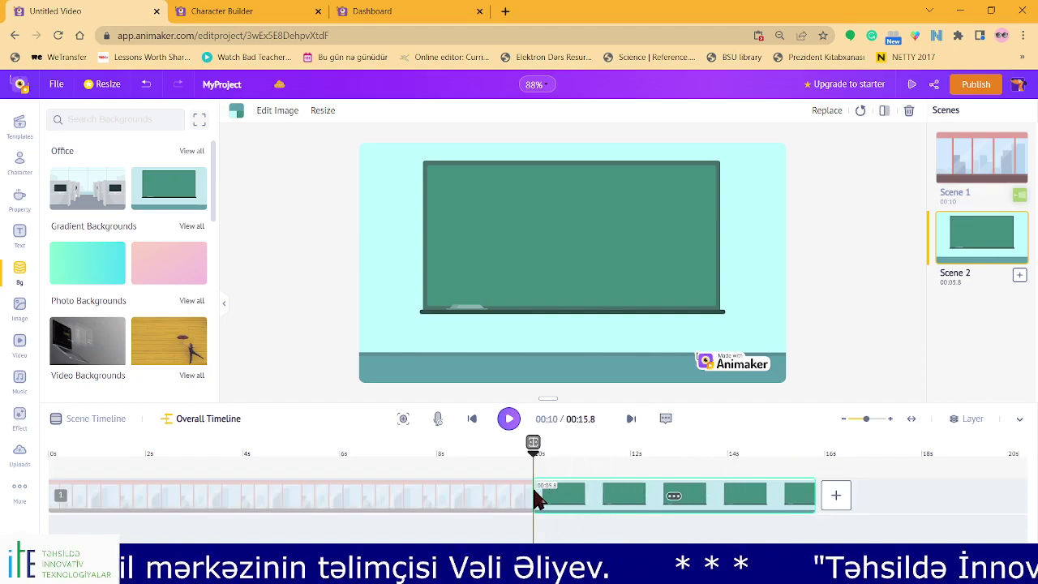
left_click_drag(538, 498, 576, 508)
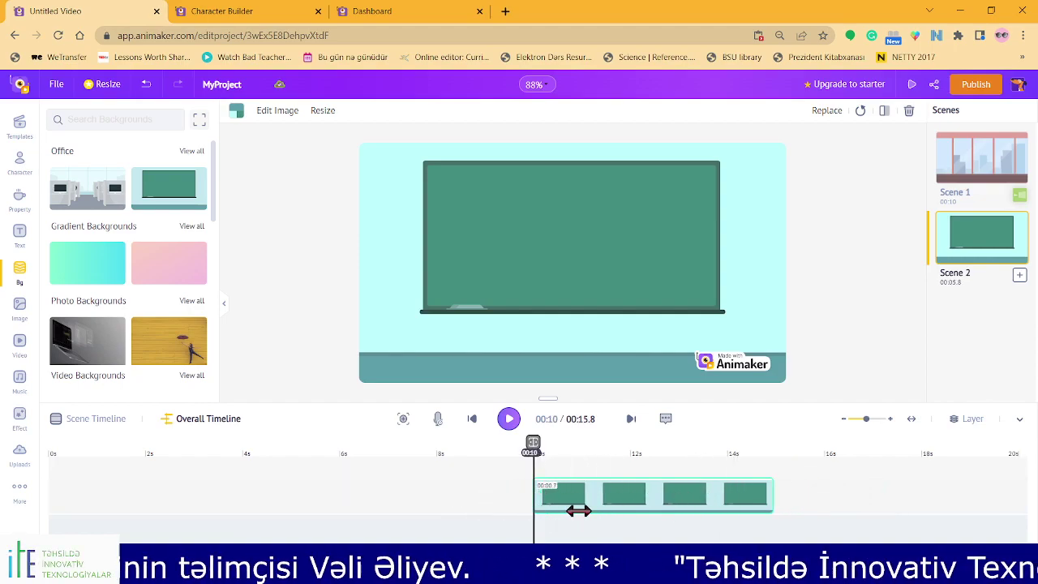
left_click(394, 498)
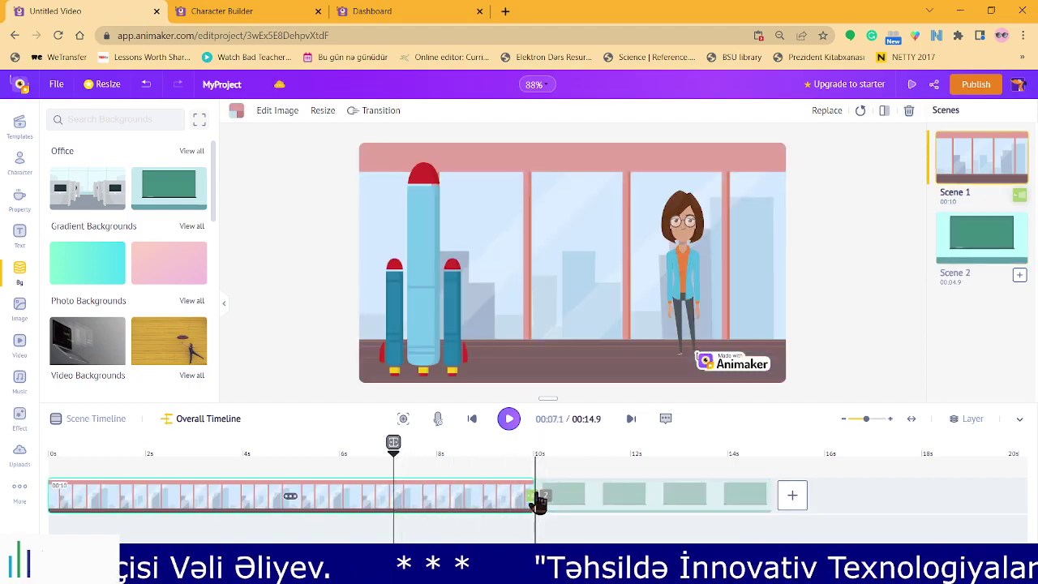
left_click_drag(531, 506, 278, 500)
left_click(456, 496)
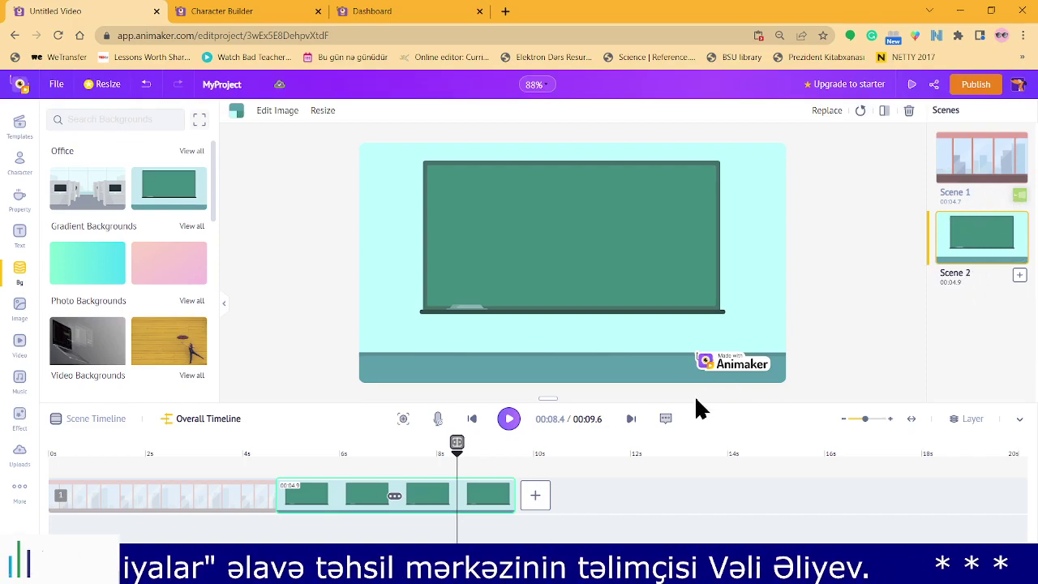
Check which transition is set between Scene 1 and Scene 2.
left_click(1012, 188)
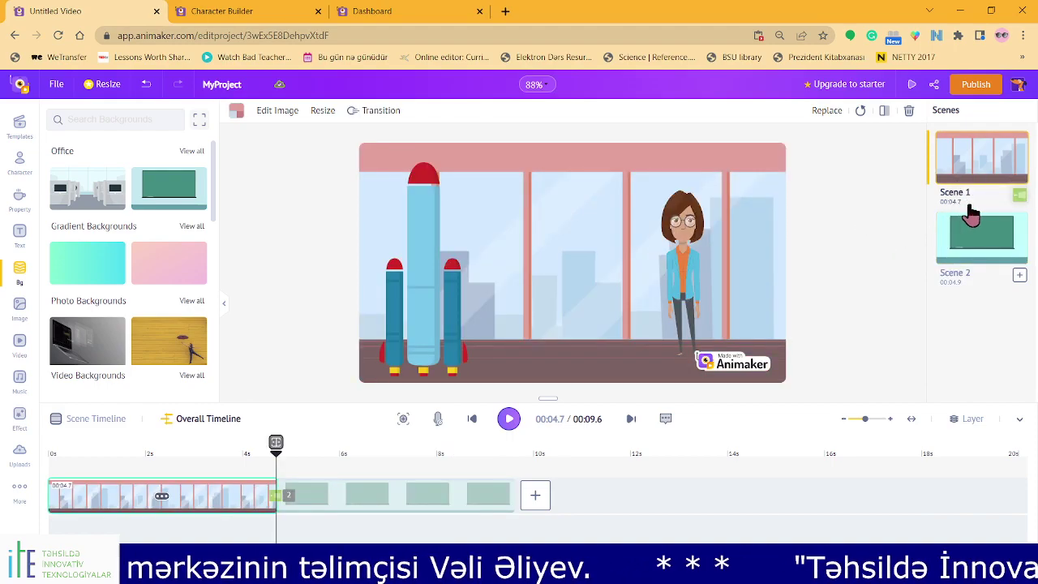
left_click(1019, 196)
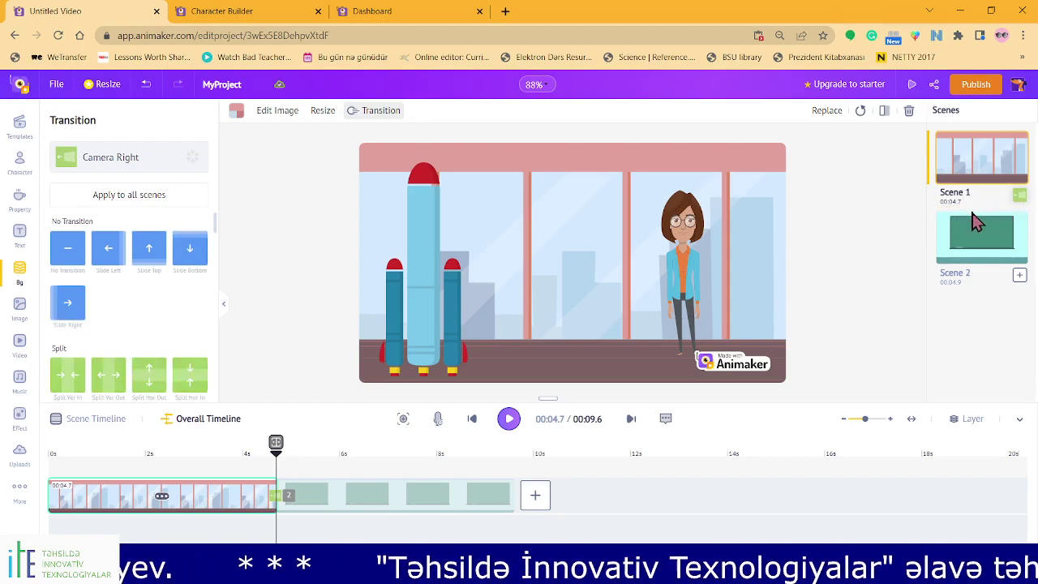
left_click(844, 258)
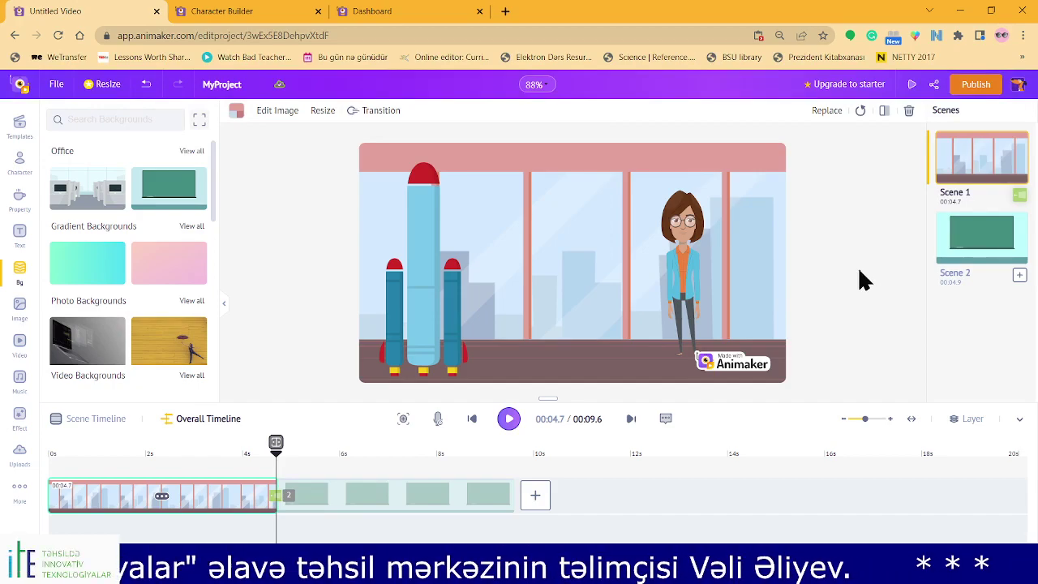
Set the MyProject video to SD 480p in mp4 format and download it.
left_click(988, 86)
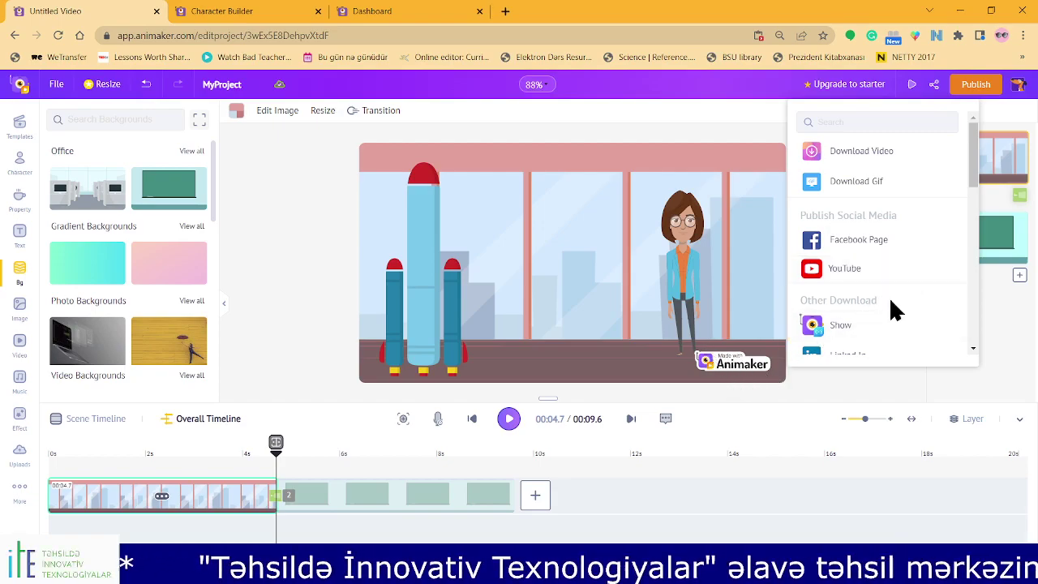
left_click(876, 158)
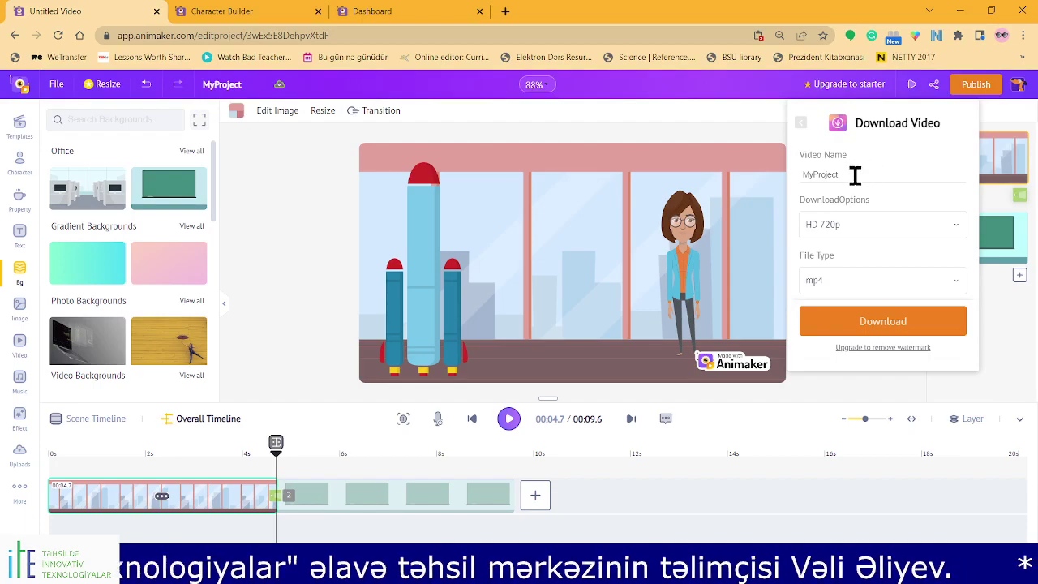
left_click(951, 230)
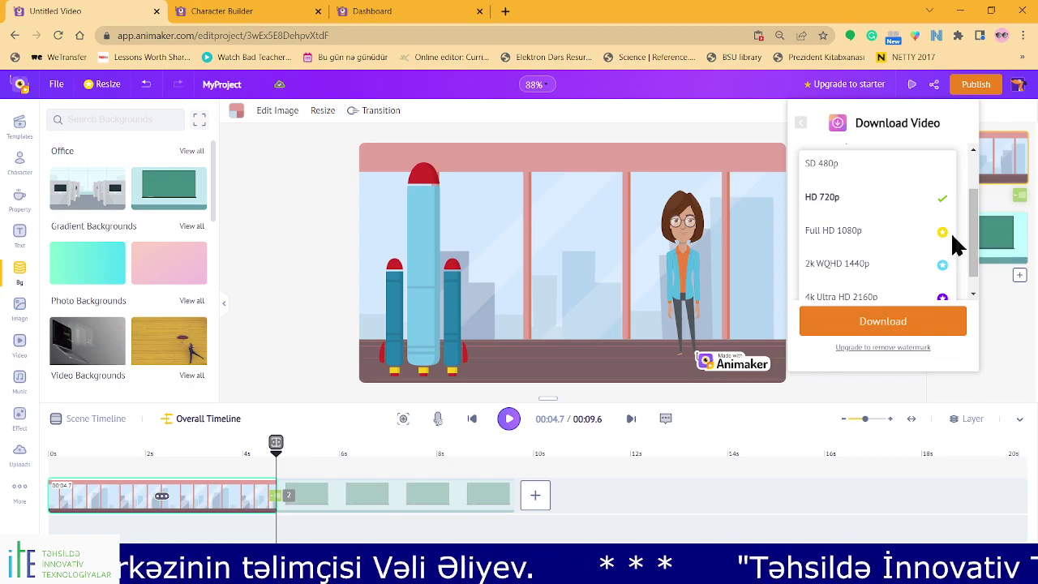
scroll(940, 239, "down", 1)
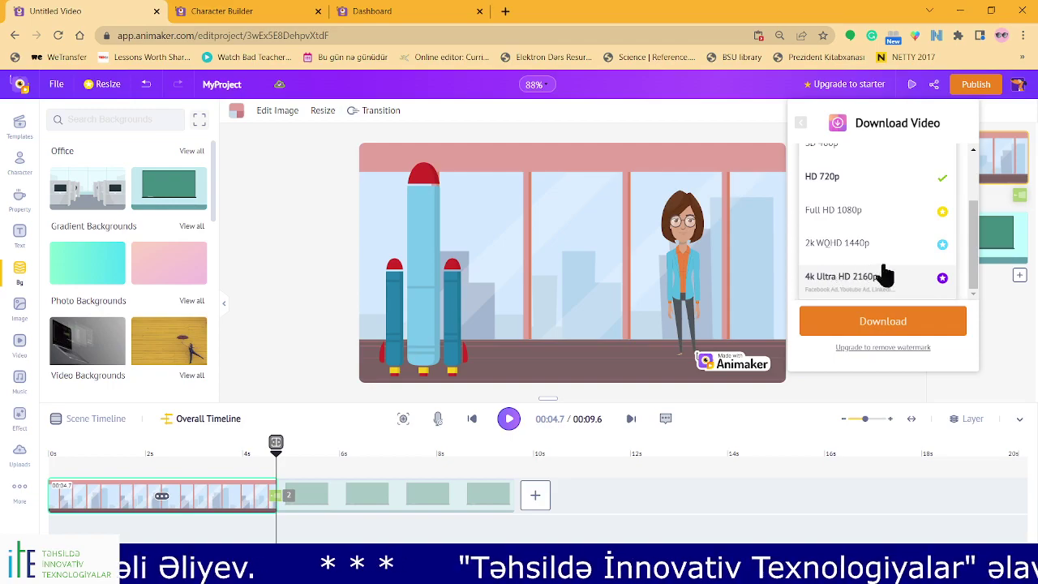
scroll(807, 278, "up", 3)
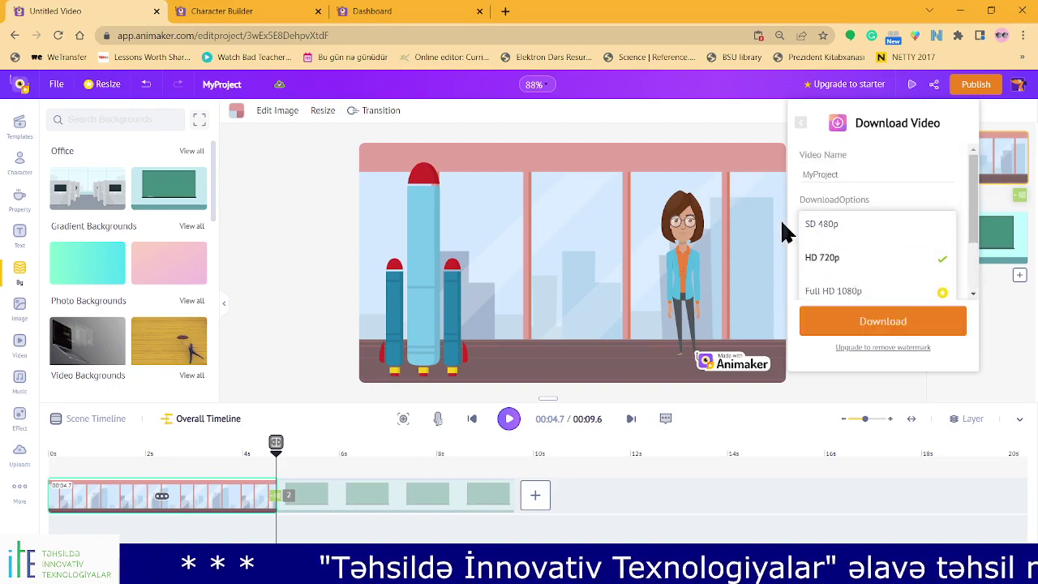
left_click(850, 223)
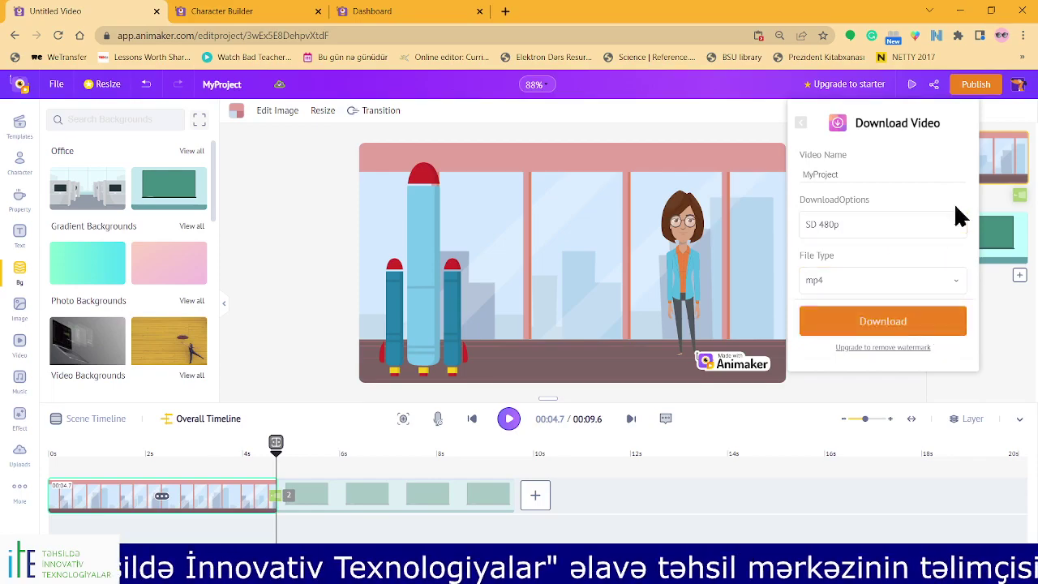
left_click(922, 334)
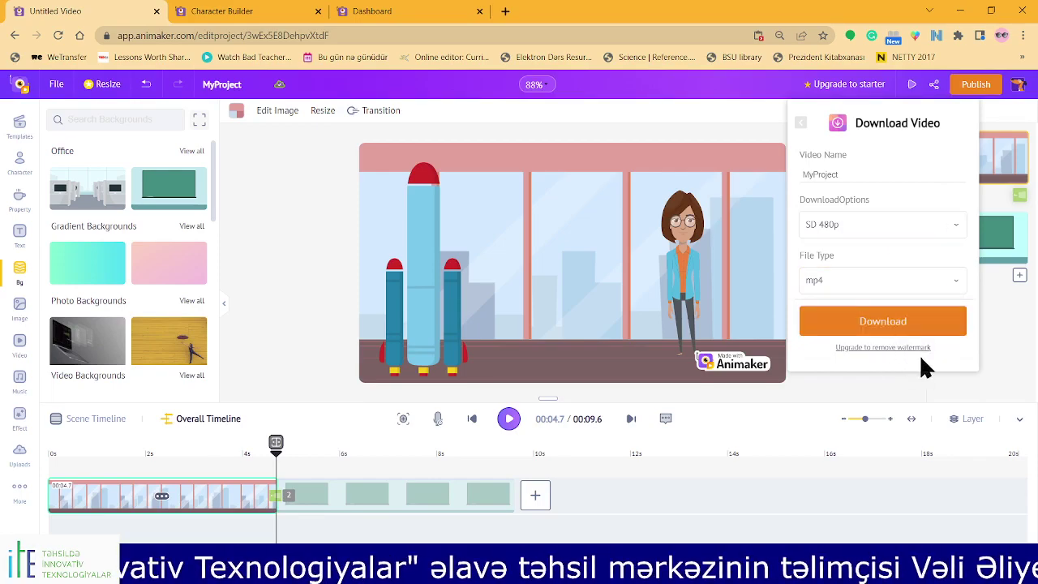
left_click(886, 332)
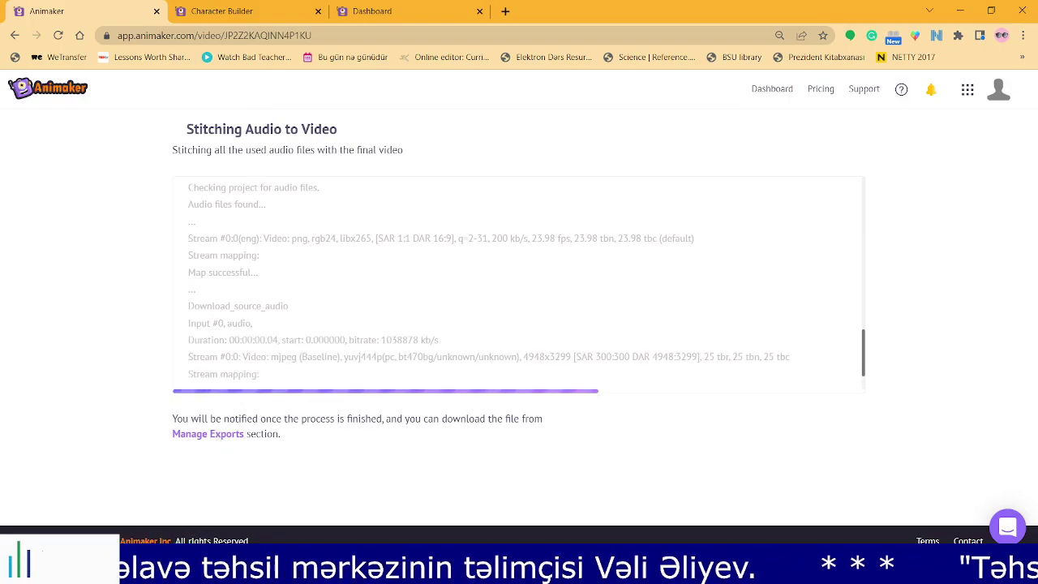
Switch to FormatFactory and try to open its watermark removal tool, dismissing the update offer and the BrightData consent request.
key("super+s")
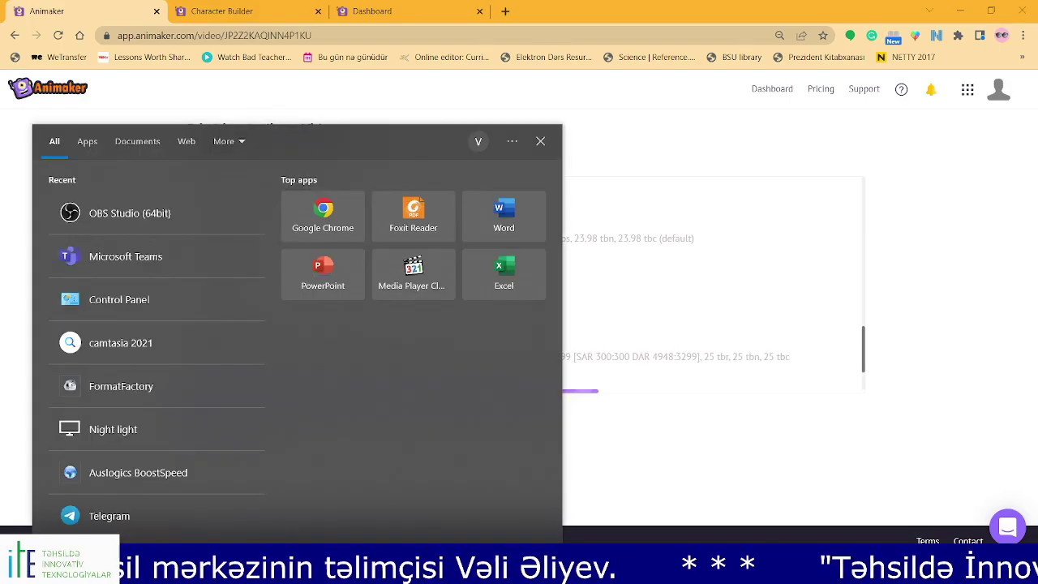
type("for")
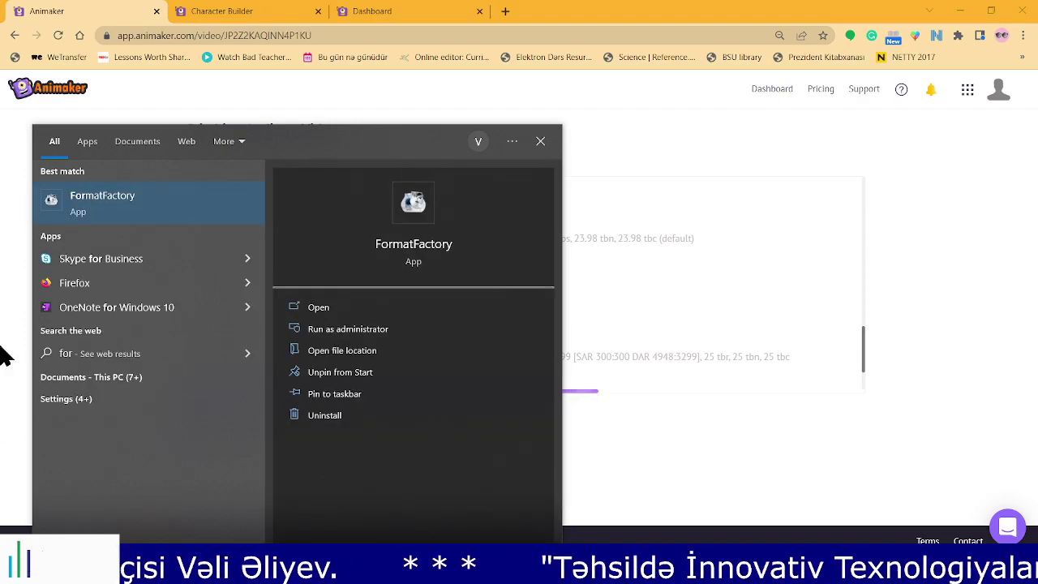
left_click(144, 204)
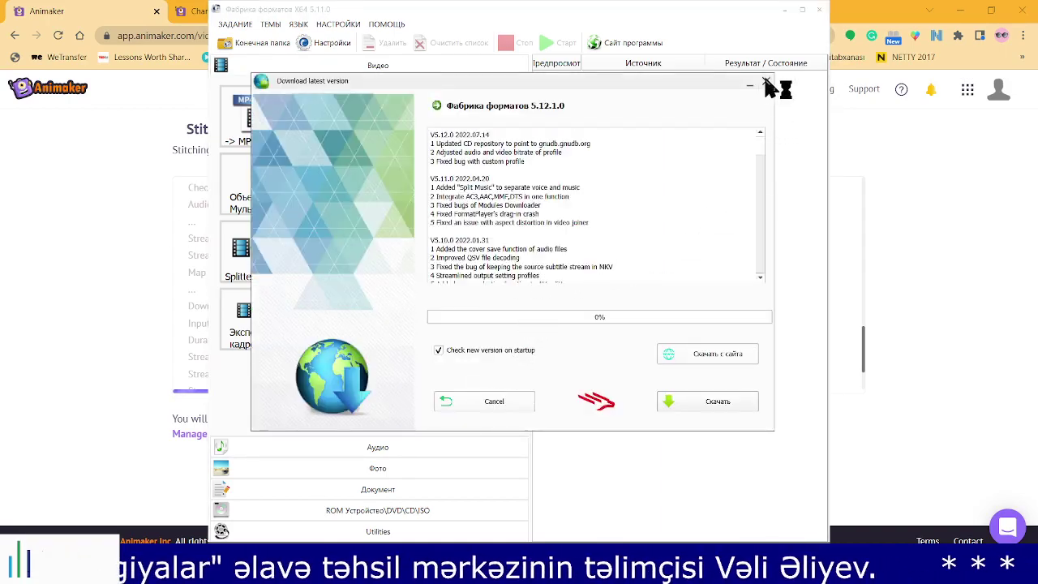
left_click(768, 84)
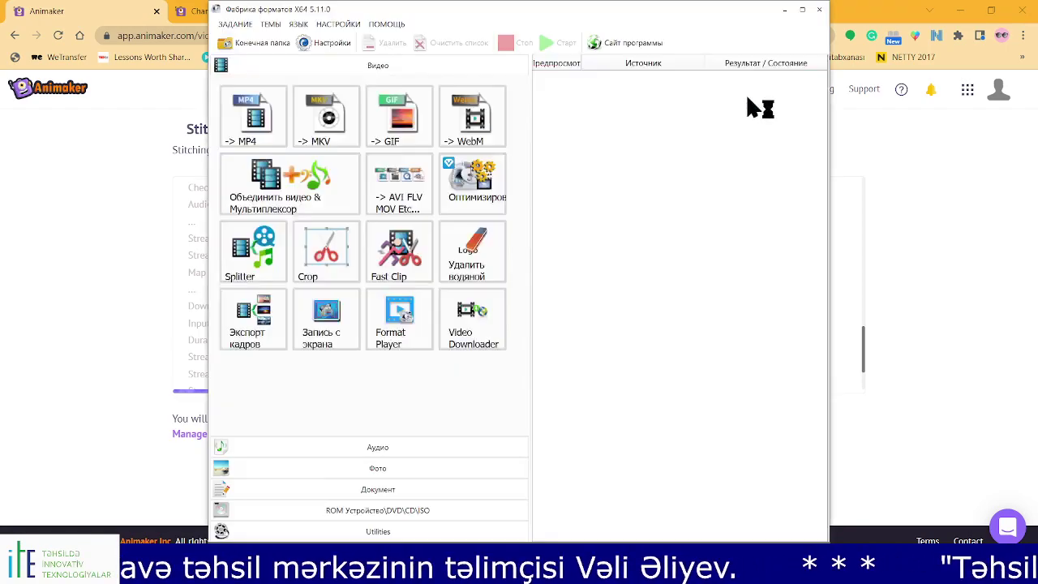
left_click(482, 276)
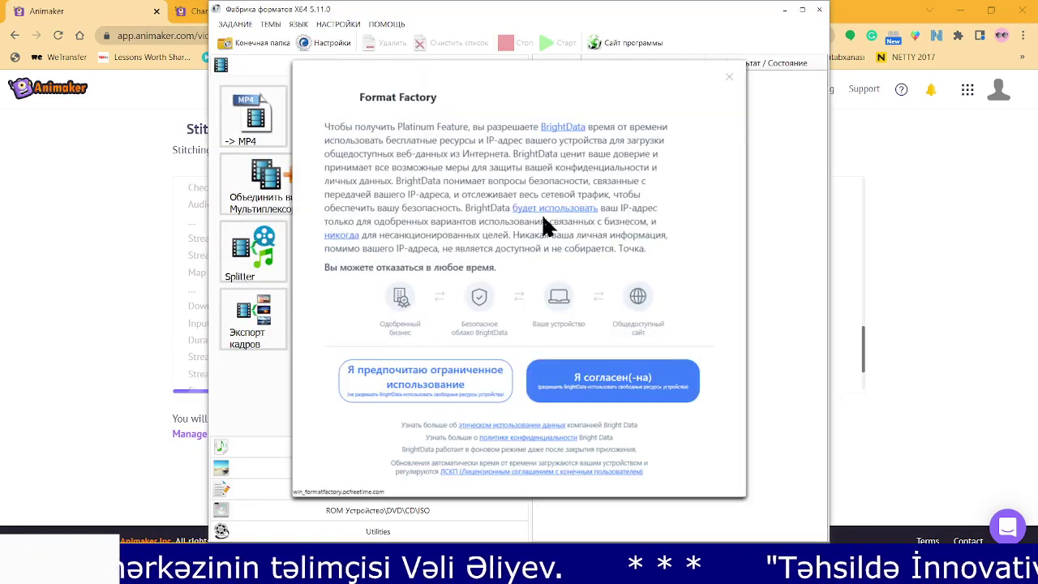
left_click(729, 78)
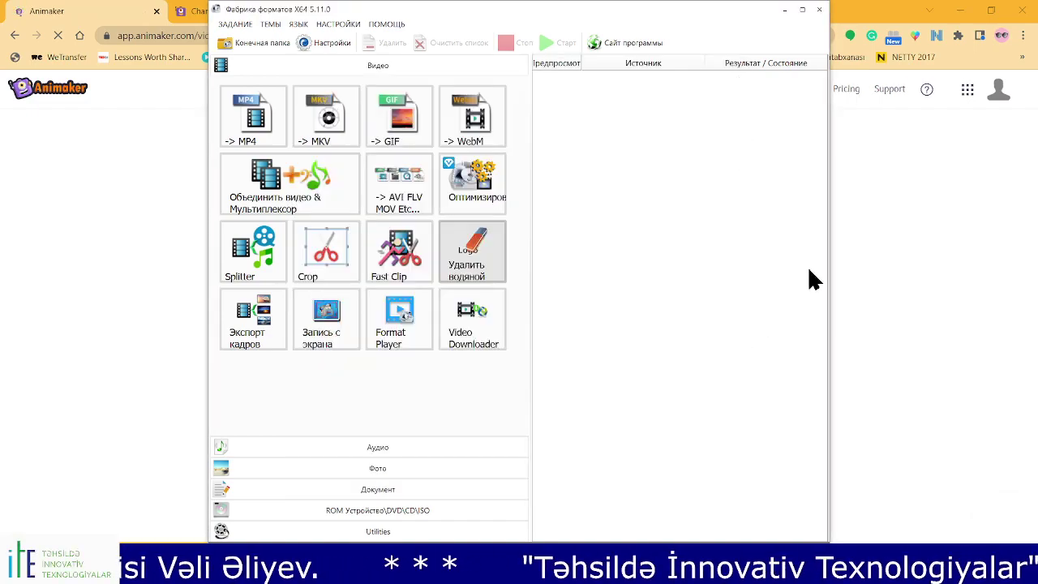